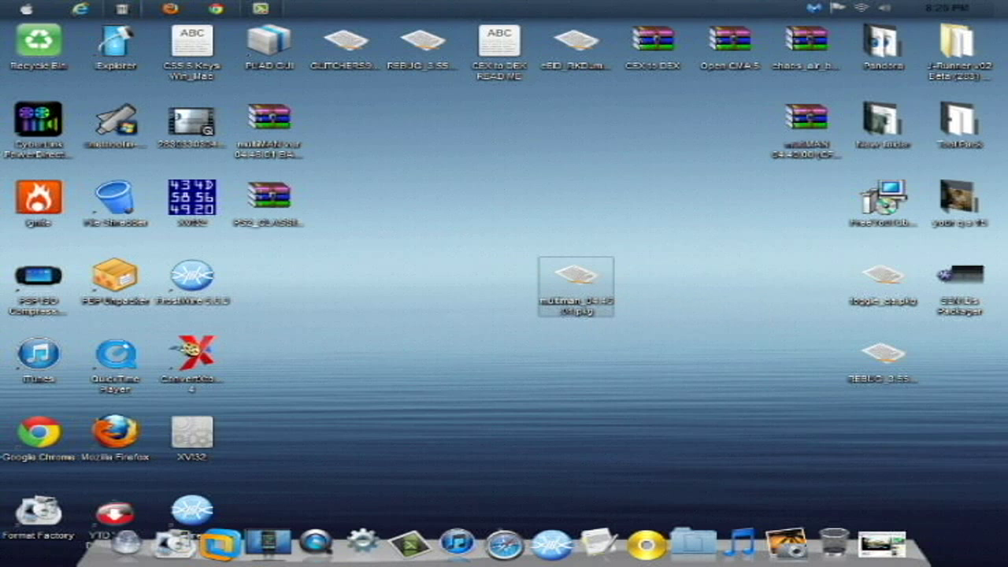
# - Copy multiman_04.46.04.pkg from the desktop to the USB20FD (R:) drive, and close the drive window
pyautogui.moveTo(122, 8)
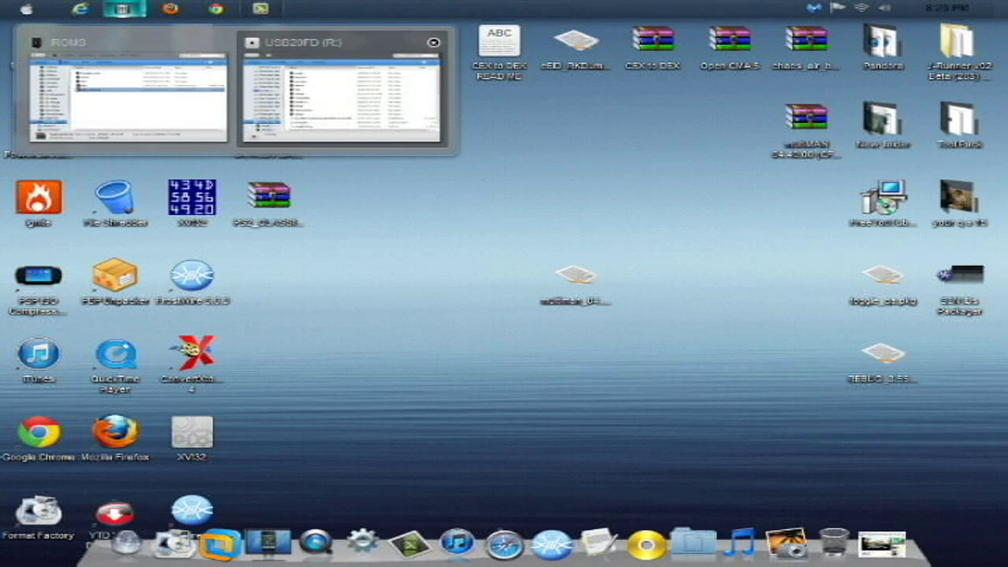
pyautogui.click(339, 87)
pyautogui.moveTo(532, 120); pyautogui.dragTo(336, 137)
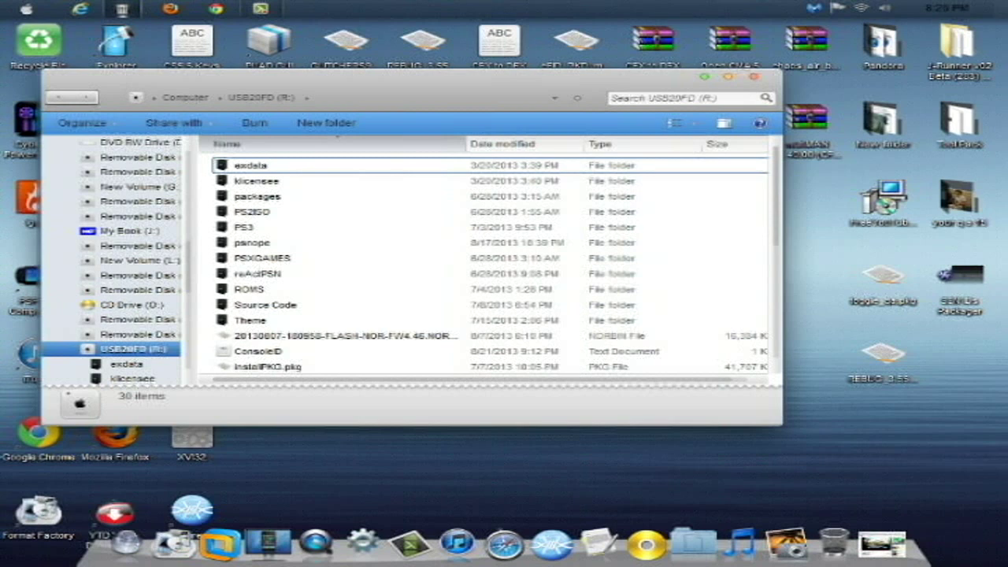
pyautogui.moveTo(197, 79); pyautogui.dragTo(575, 323)
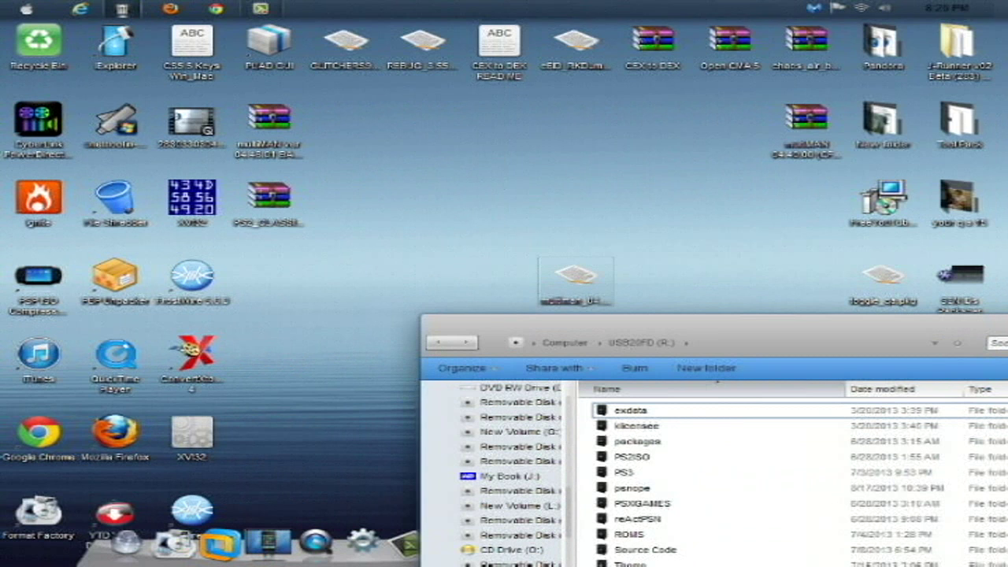
pyautogui.moveTo(576, 277); pyautogui.dragTo(500, 126)
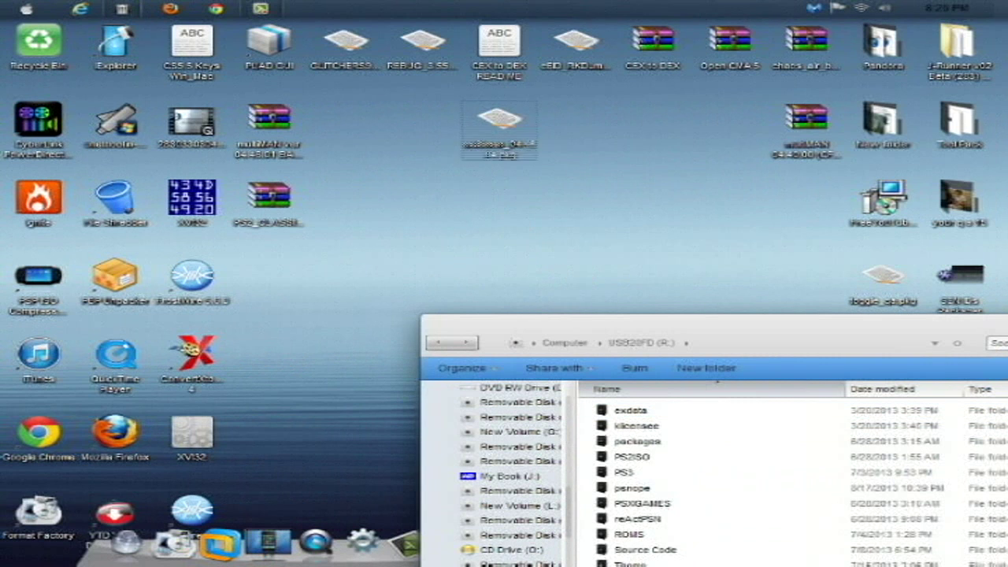
pyautogui.moveTo(631, 323); pyautogui.dragTo(524, 185)
pyautogui.moveTo(500, 118); pyautogui.dragTo(705, 440)
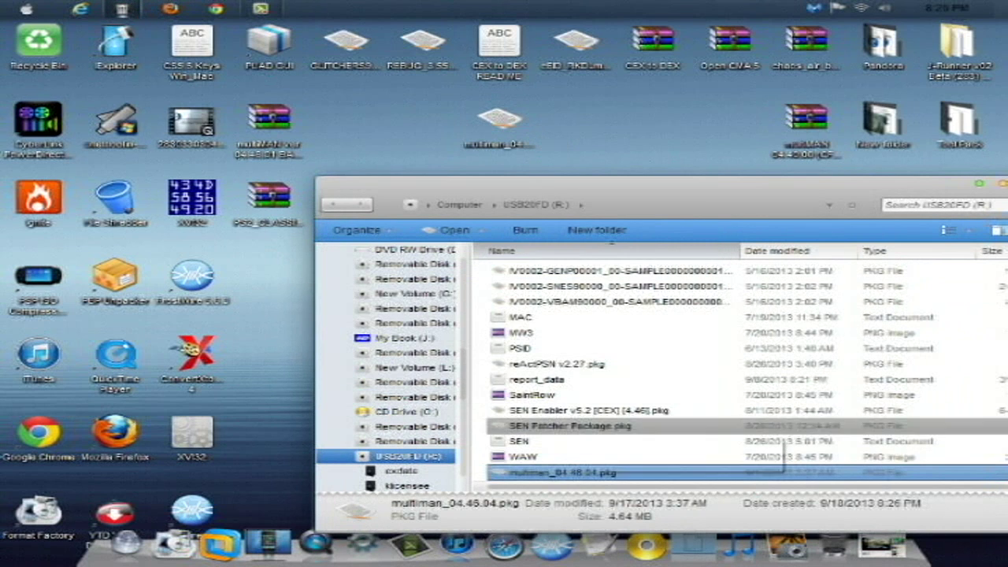
pyautogui.moveTo(598, 186); pyautogui.dragTo(440, 105)
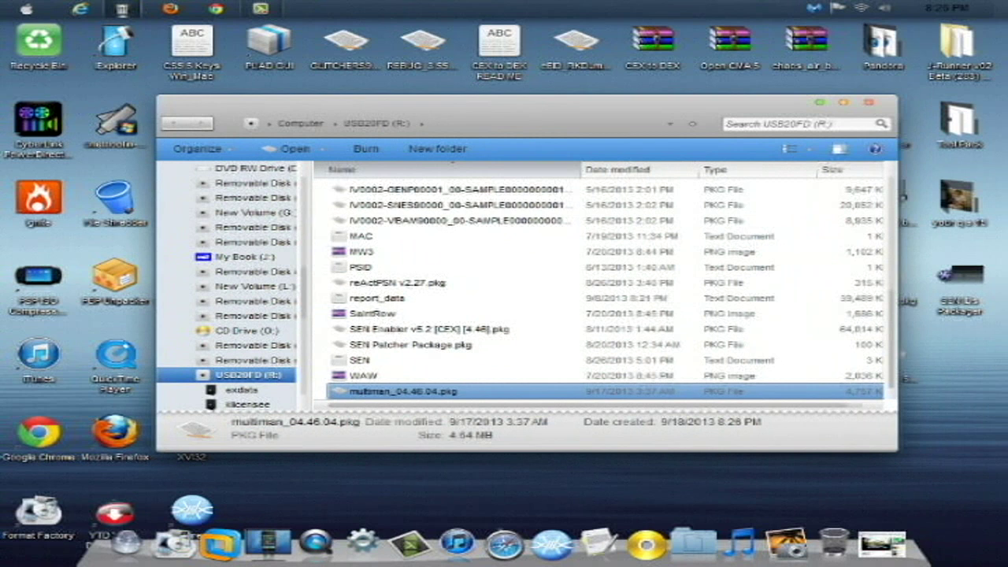
pyautogui.hotkey('alt', 'F4')
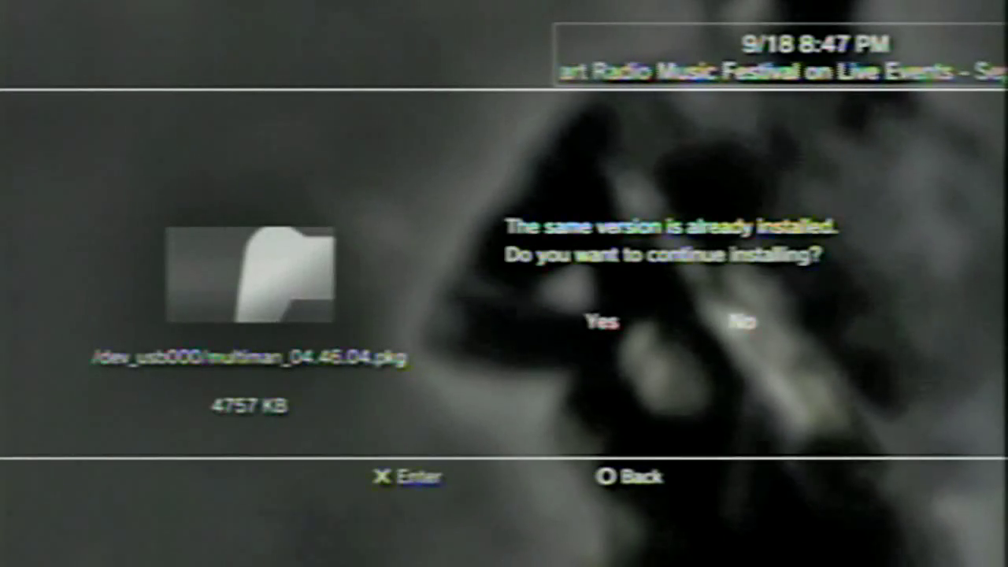
# - Continue installing multiman_04.46.04.pkg over the existing version, and go to multiMAN among the installed games
pyautogui.press('Left')
pyautogui.press('Return')
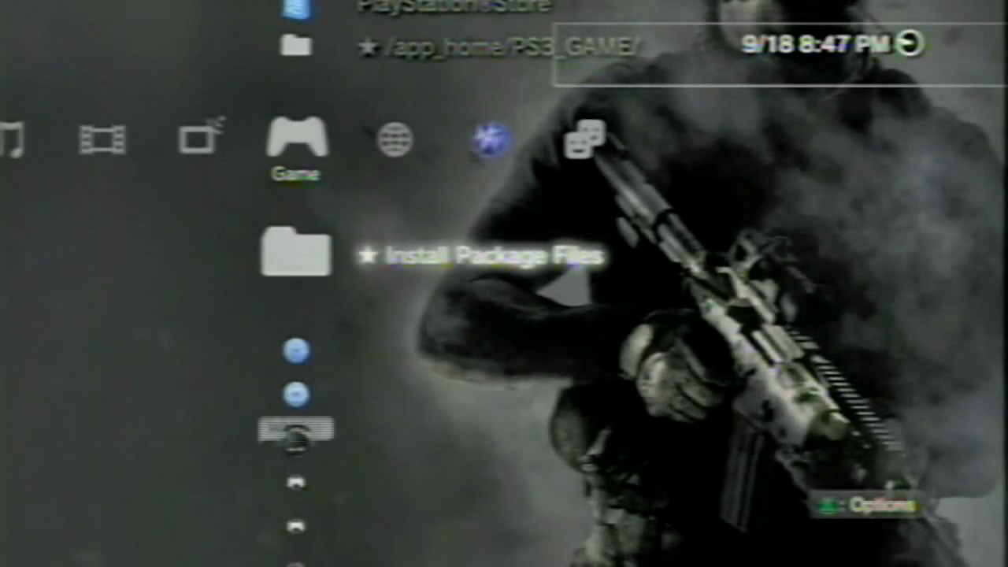
pyautogui.press('Down')
pyautogui.press('Down')
pyautogui.press('Down')
pyautogui.press('Down')
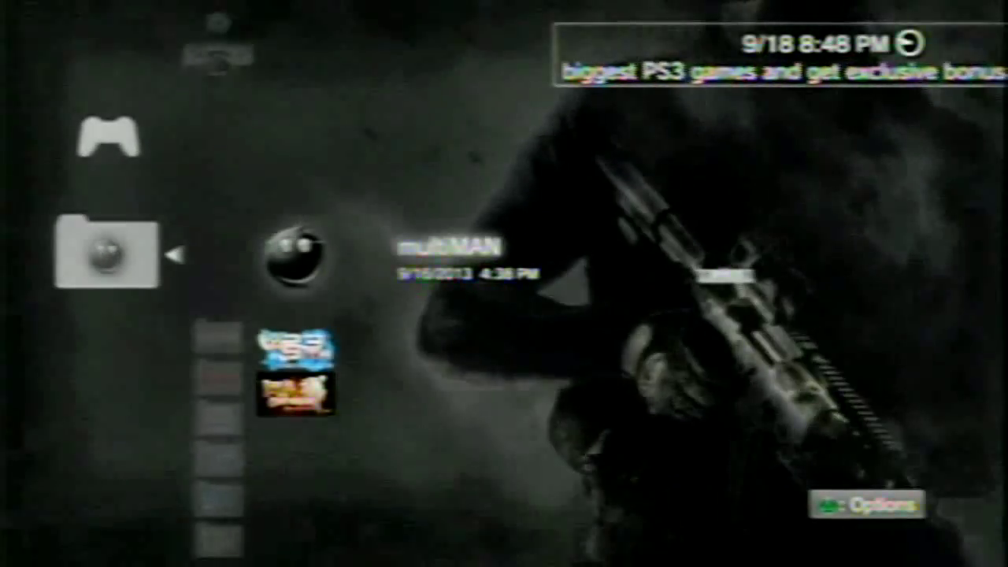
# - Examine multiMAN's information page through to its size and version, and leave the page
pyautogui.press('Menu')
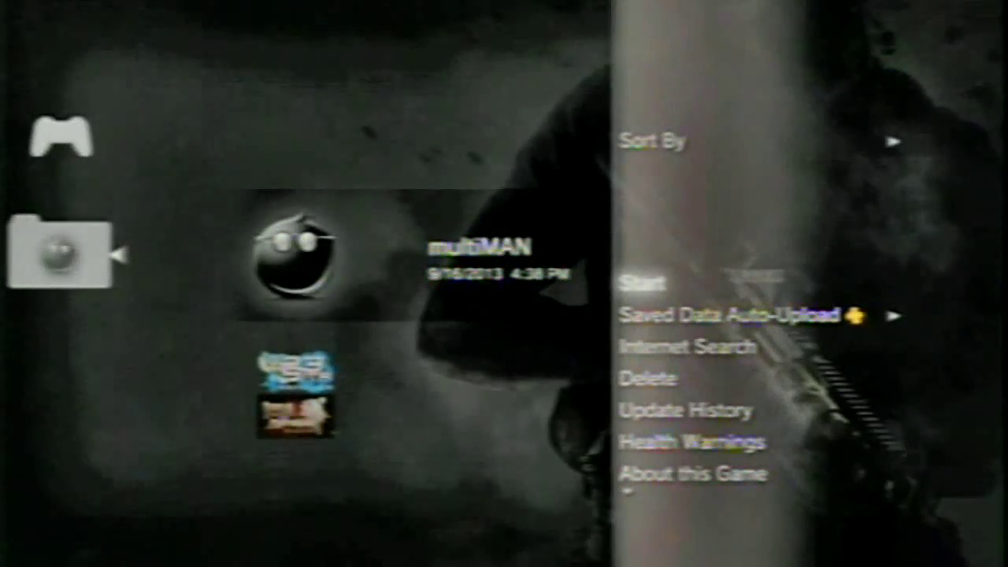
pyautogui.press('Down')
pyautogui.press('Down')
pyautogui.press('Down')
pyautogui.press('Down')
pyautogui.press('Down')
pyautogui.press('Down')
pyautogui.press('Down')
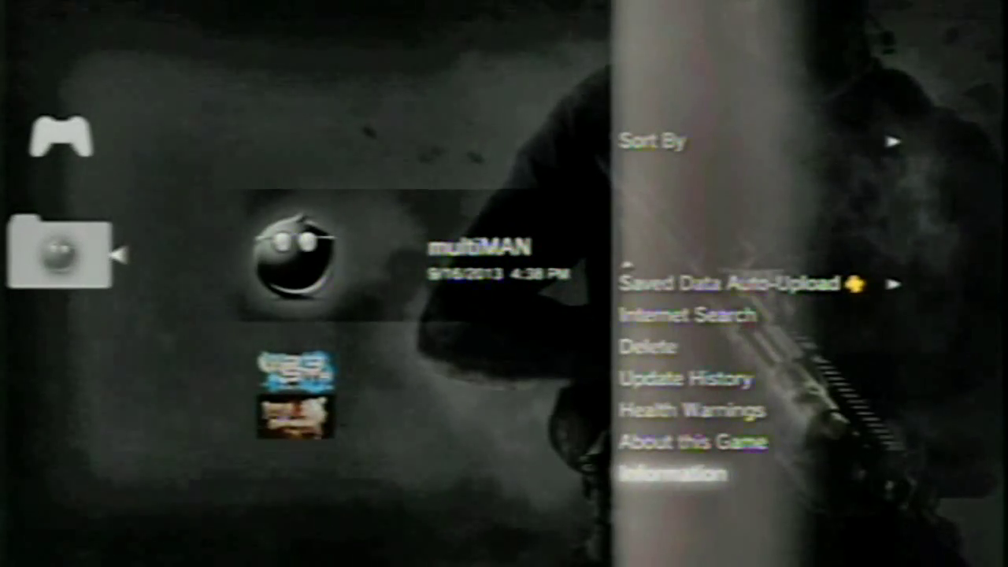
pyautogui.press('Return')
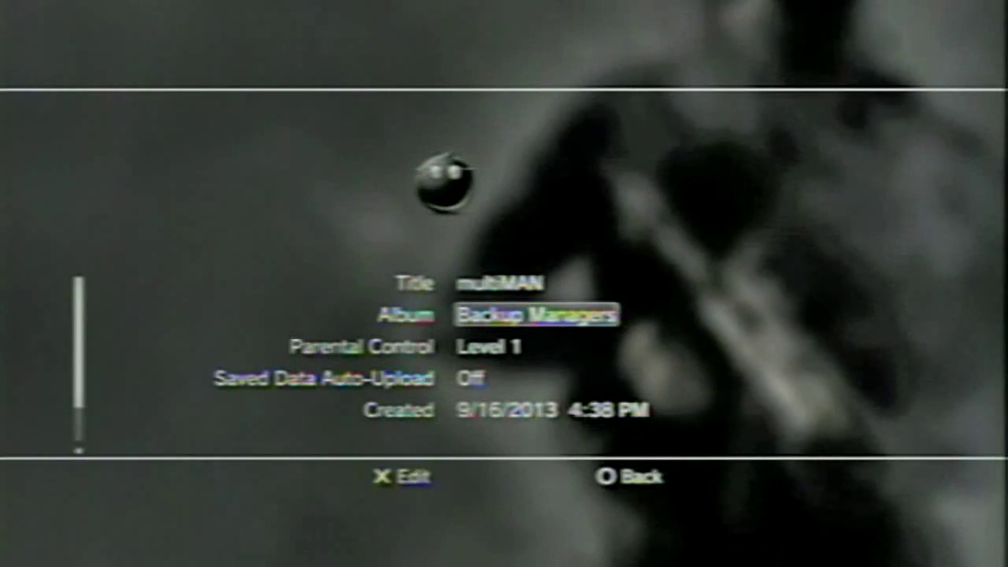
pyautogui.press('Down')
pyautogui.press('Down')
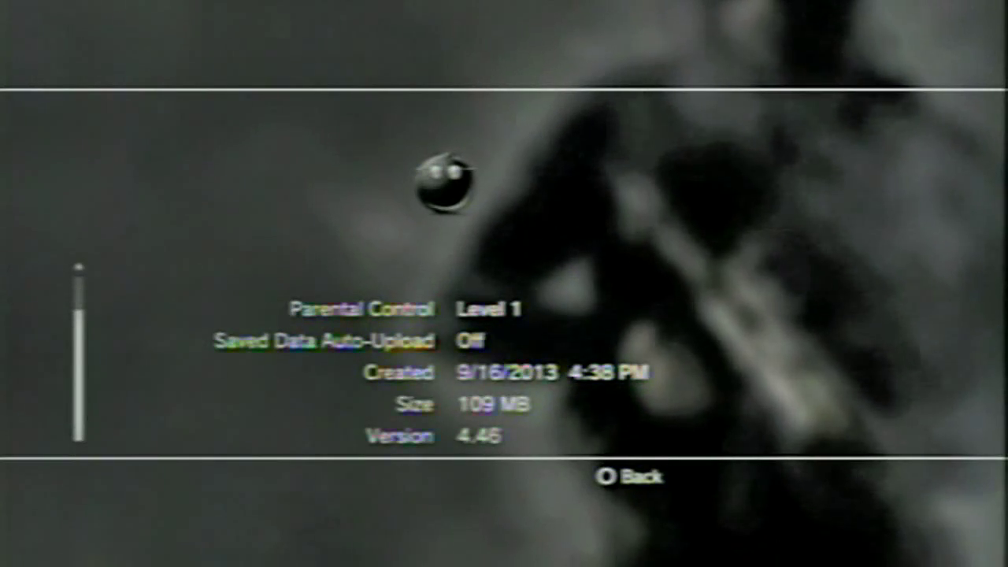
pyautogui.press('Up')
pyautogui.press('Up')
pyautogui.press('Escape')
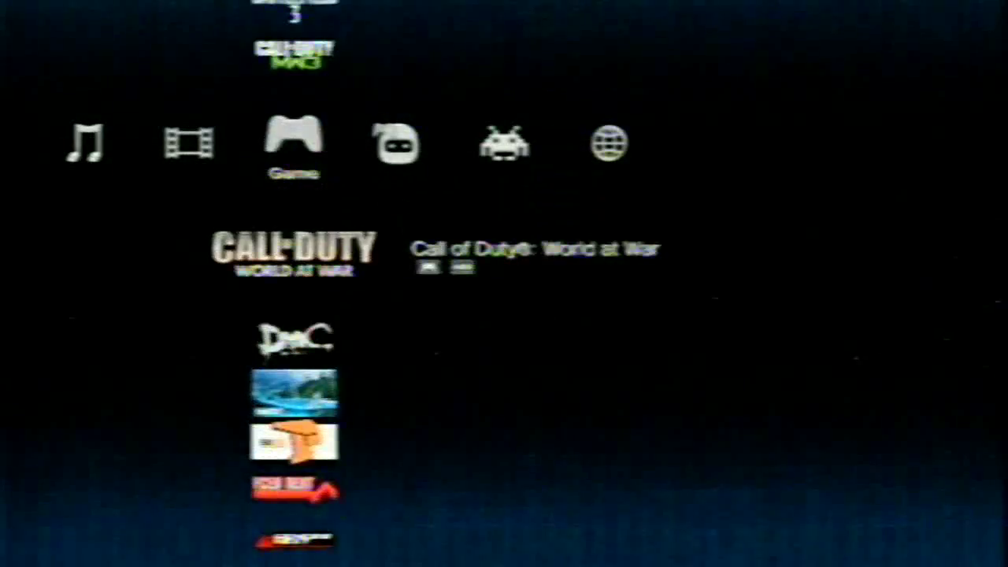
# - Look through the games listed in multiMAN's Game column
pyautogui.press('Up')
pyautogui.press('Up')
pyautogui.press('Up')
pyautogui.press('Up')
pyautogui.press('Down')
pyautogui.press('Down')
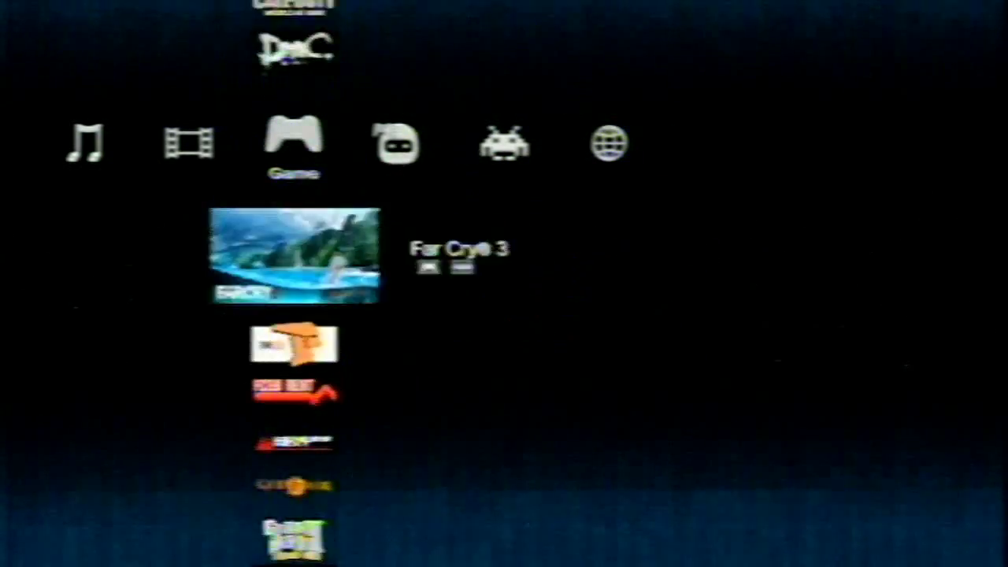
pyautogui.press('Up')
pyautogui.press('Up')
pyautogui.press('Up')
pyautogui.press('Up')
pyautogui.press('Up')
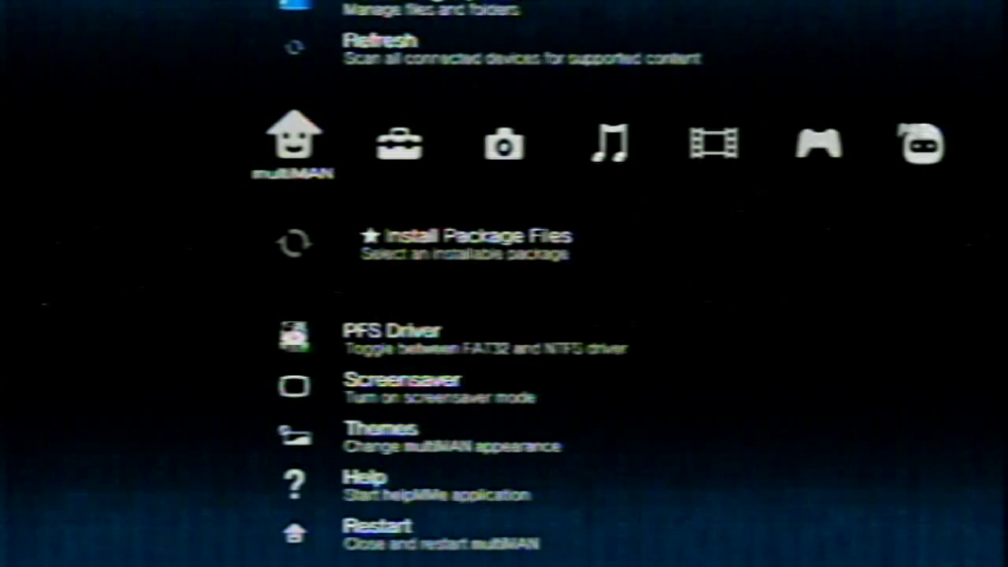
# - Go to the Quit option in the multiMAN home column
pyautogui.press('Down')
pyautogui.press('Down')
pyautogui.press('Down')
pyautogui.press('Down')
pyautogui.press('Down')
pyautogui.press('Down')
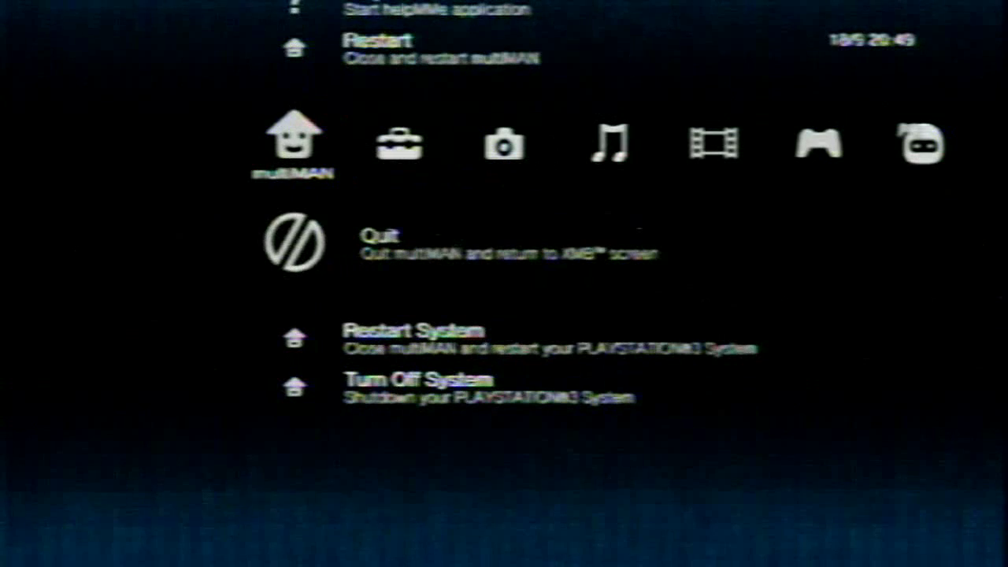